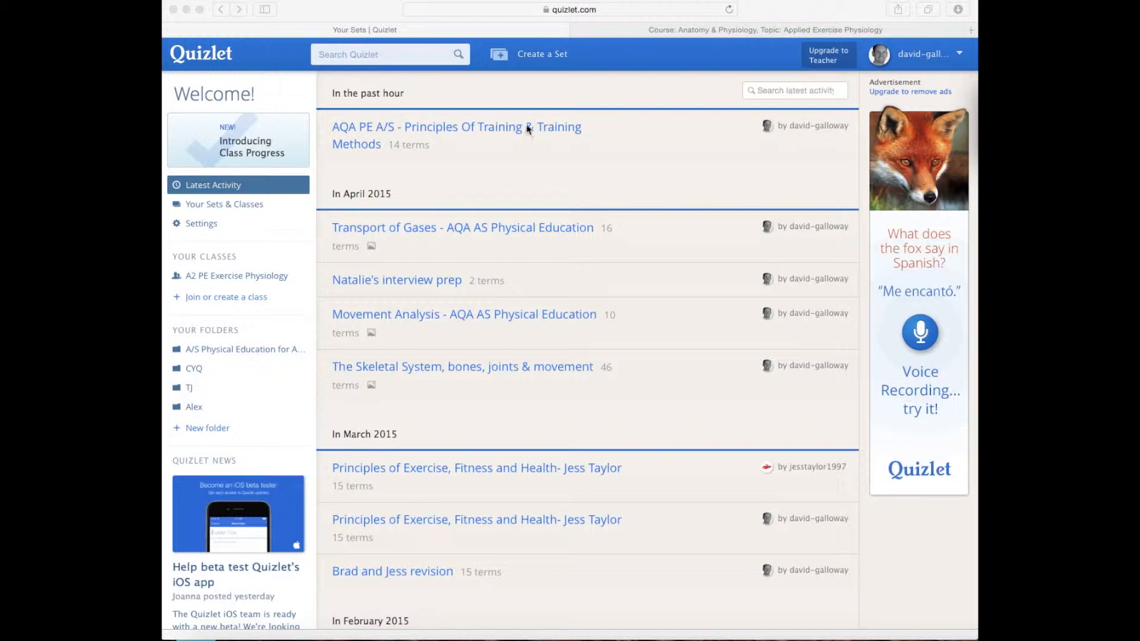
Open the AQA PE A/S - Principles Of Training & Training Methods set for editing and save its viewing permission as Everyone
{"action": "left_click", "coordinate": [528, 130]}
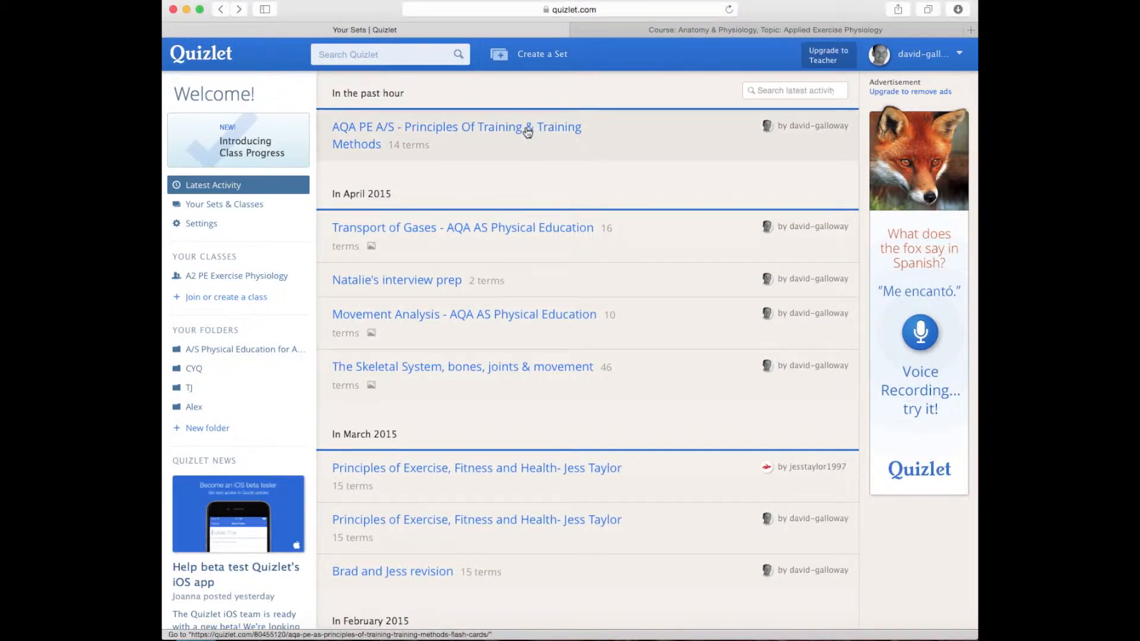
{"action": "left_click", "coordinate": [528, 130]}
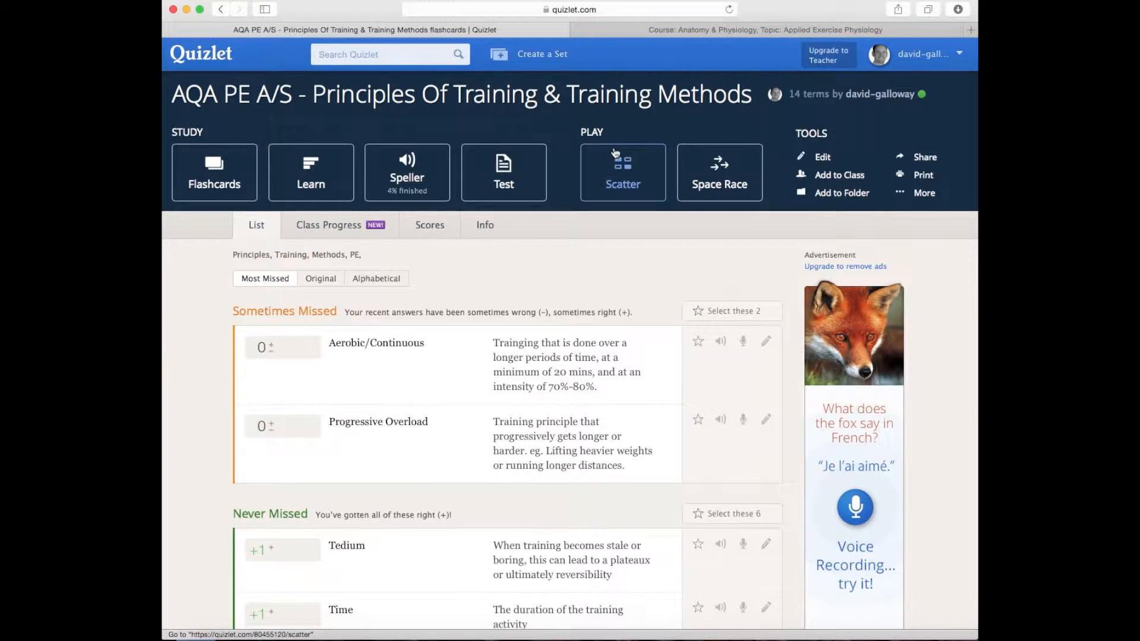
{"action": "left_click", "coordinate": [822, 159]}
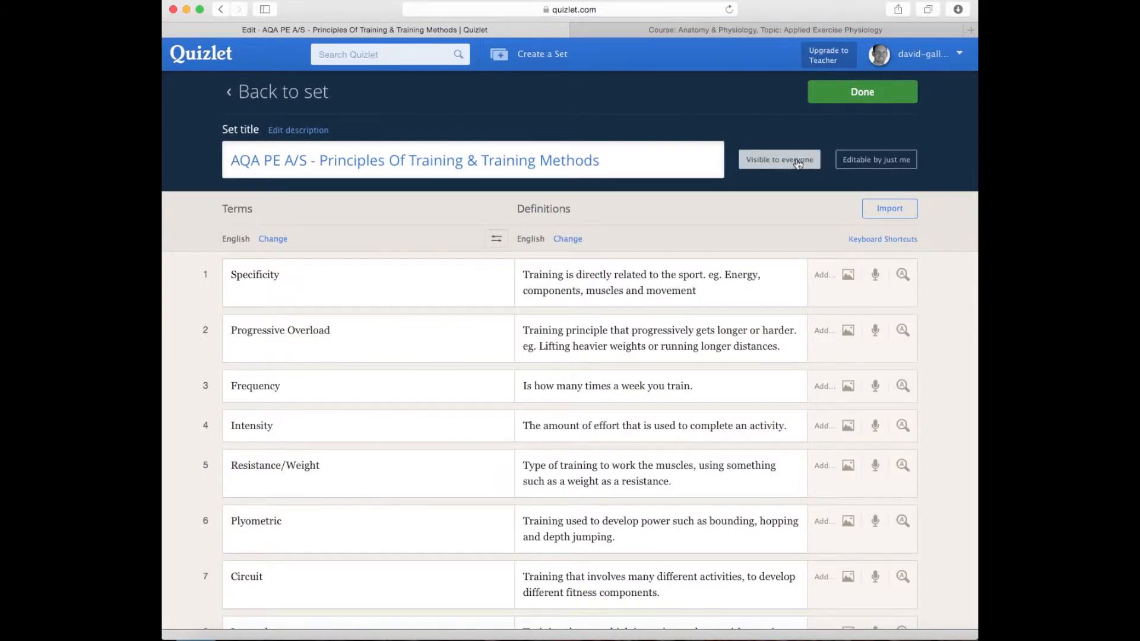
{"action": "left_click", "coordinate": [797, 166]}
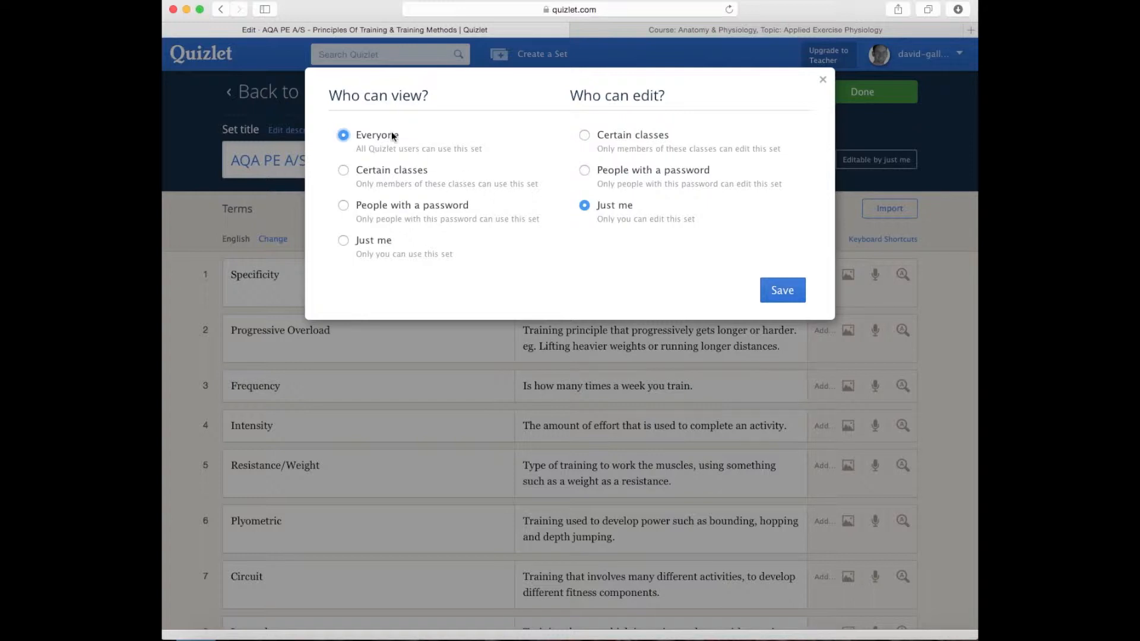
{"action": "left_click", "coordinate": [788, 291]}
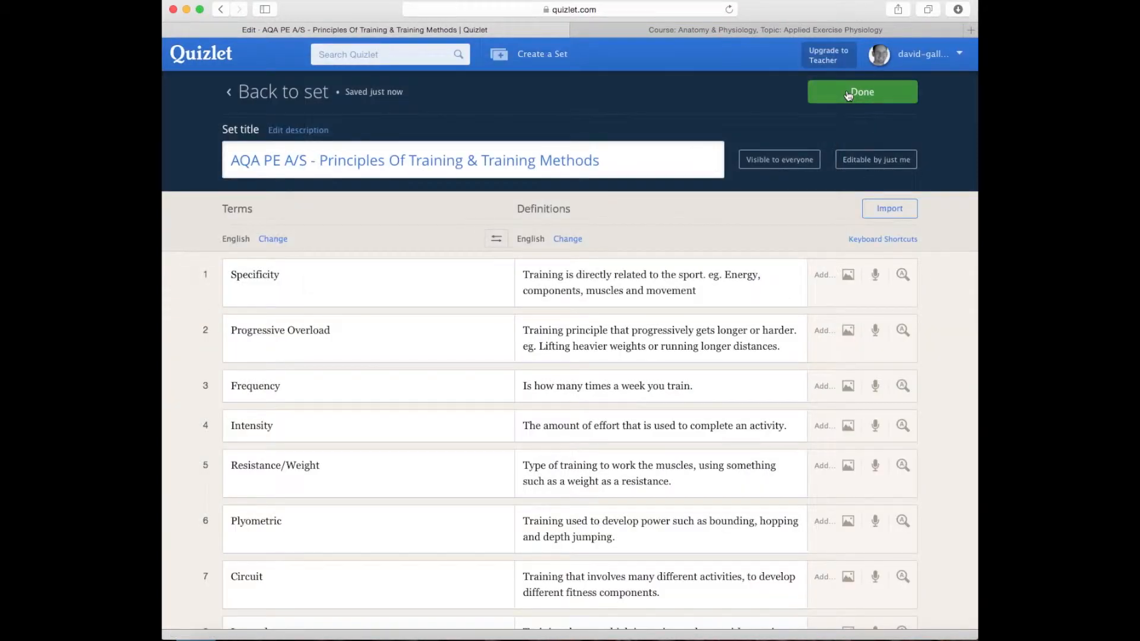
{"action": "left_click", "coordinate": [848, 95]}
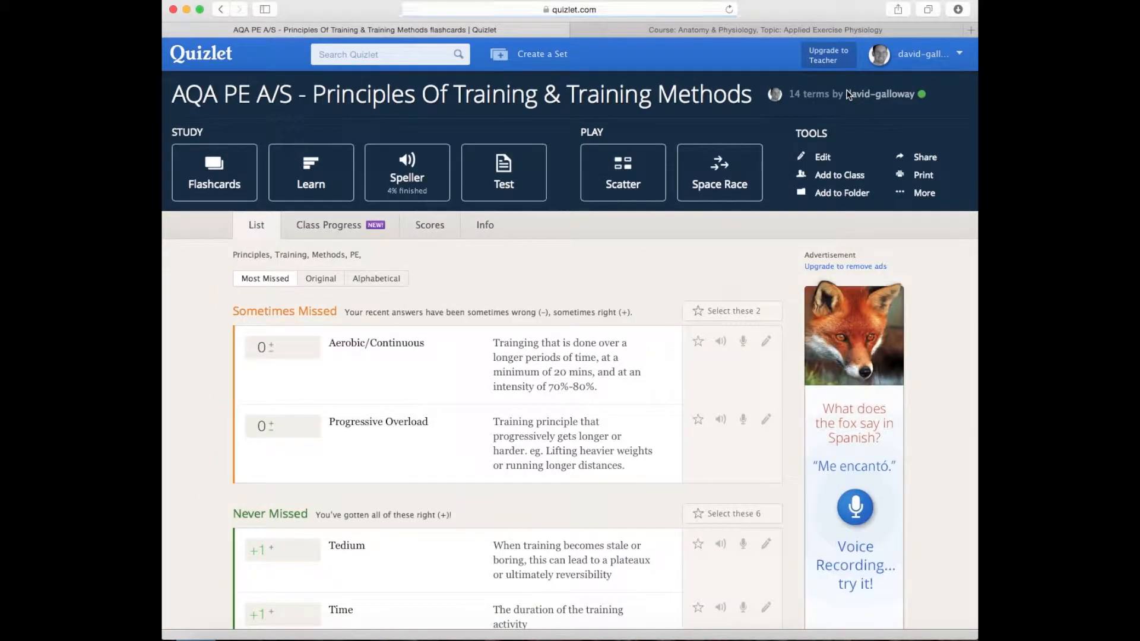
Copy the Flashcards embed code of the study set
{"action": "left_click", "coordinate": [908, 194]}
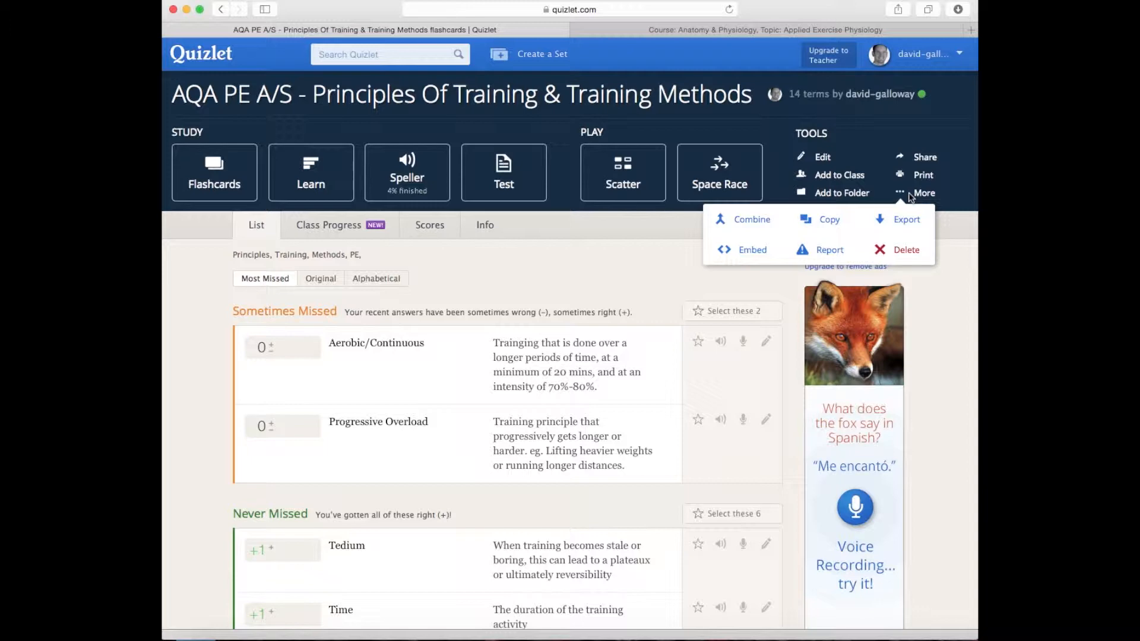
{"action": "left_click", "coordinate": [749, 251]}
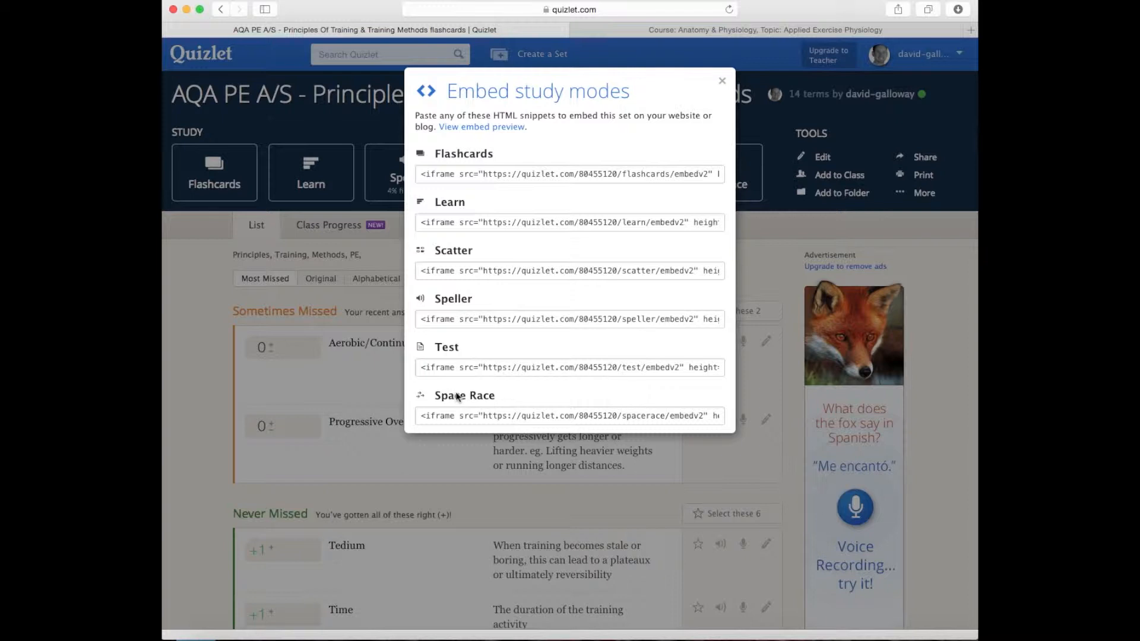
{"action": "left_click", "coordinate": [482, 175]}
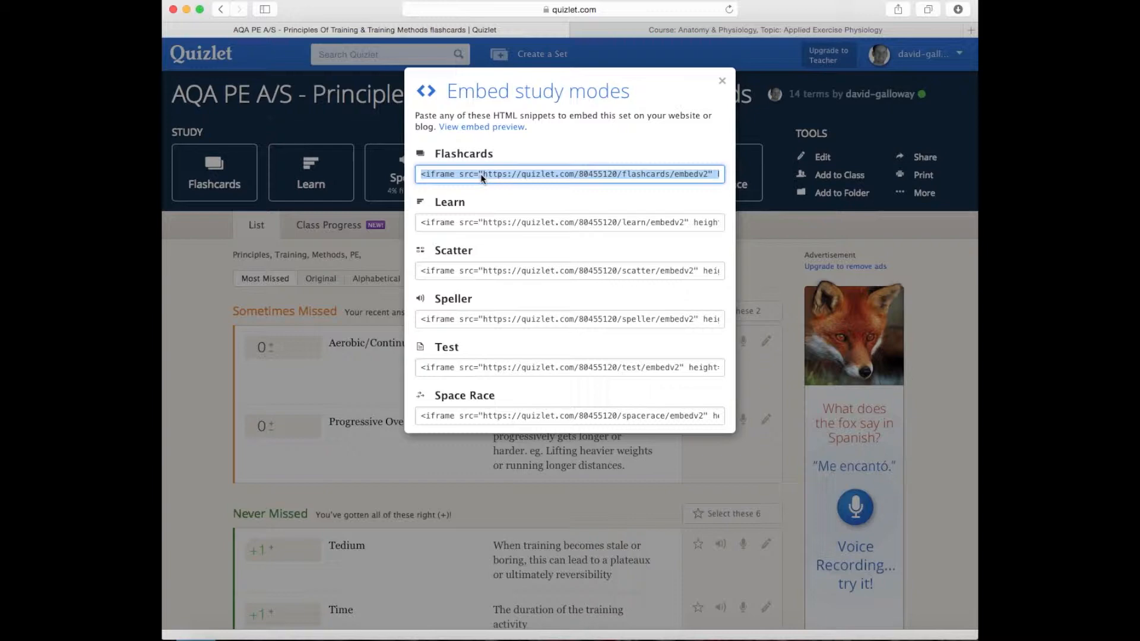
Switch to the Moodle course and add a Label resource to the Applied Exercise Physiology topic
{"action": "left_click", "coordinate": [723, 31]}
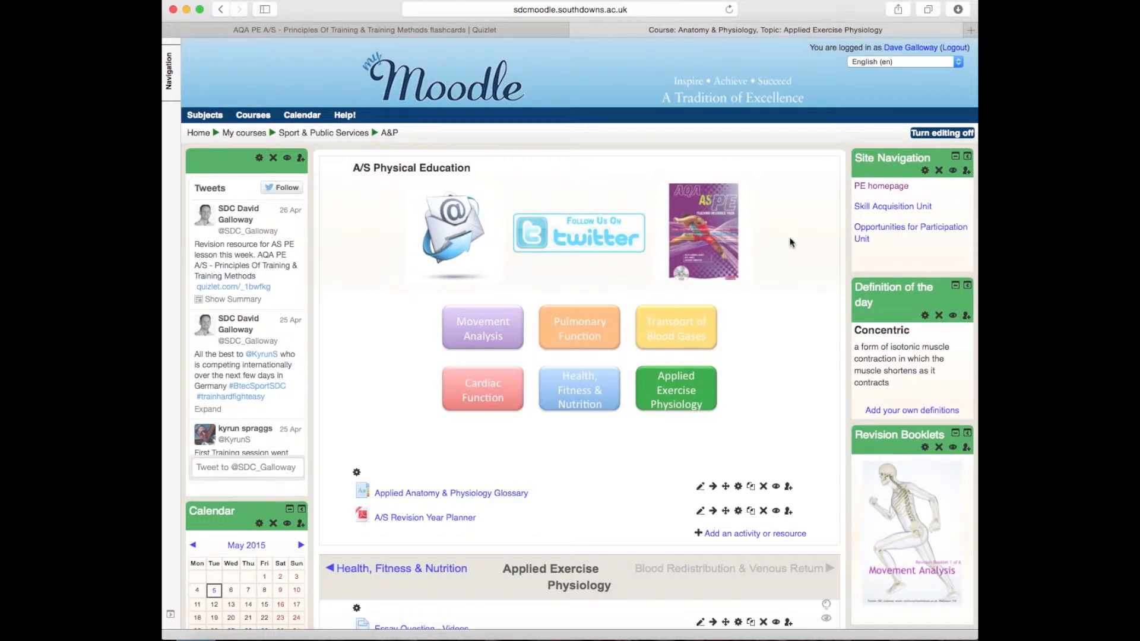
{"action": "left_click", "coordinate": [673, 386]}
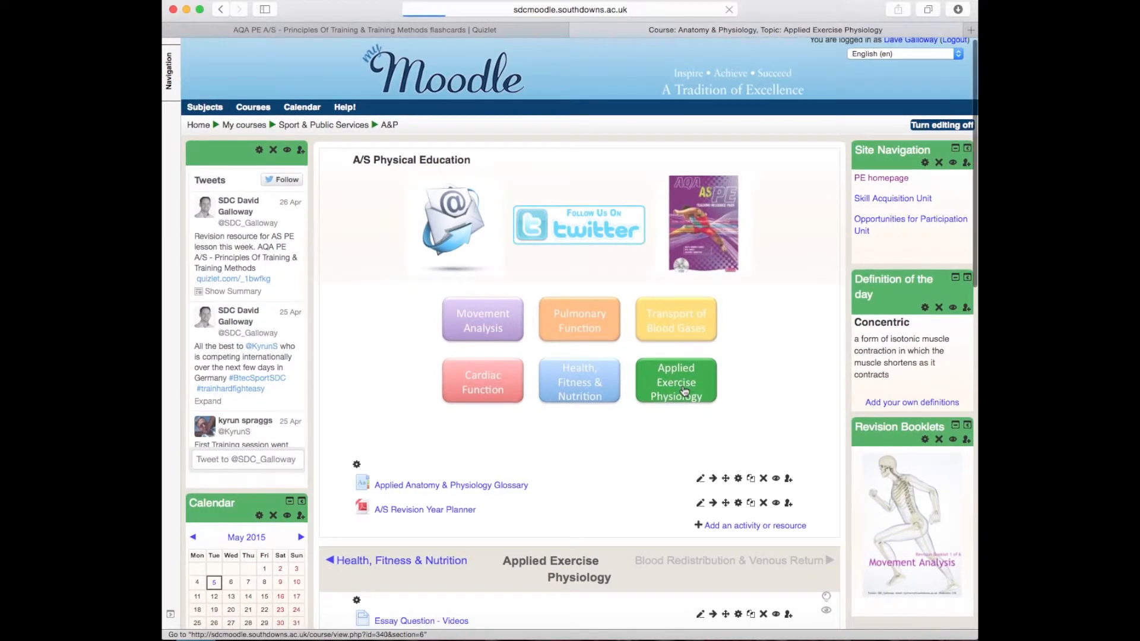
{"action": "scroll", "coordinate": [504, 514], "scroll_direction": "down", "scroll_amount": 5}
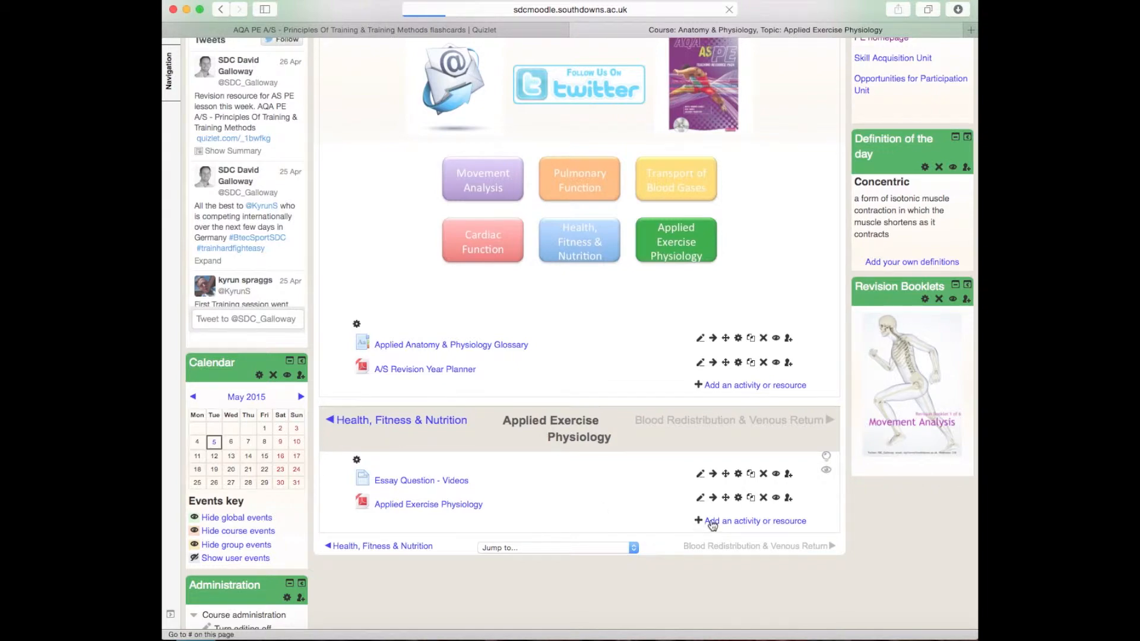
{"action": "scroll", "coordinate": [712, 522], "scroll_direction": "down", "scroll_amount": 1}
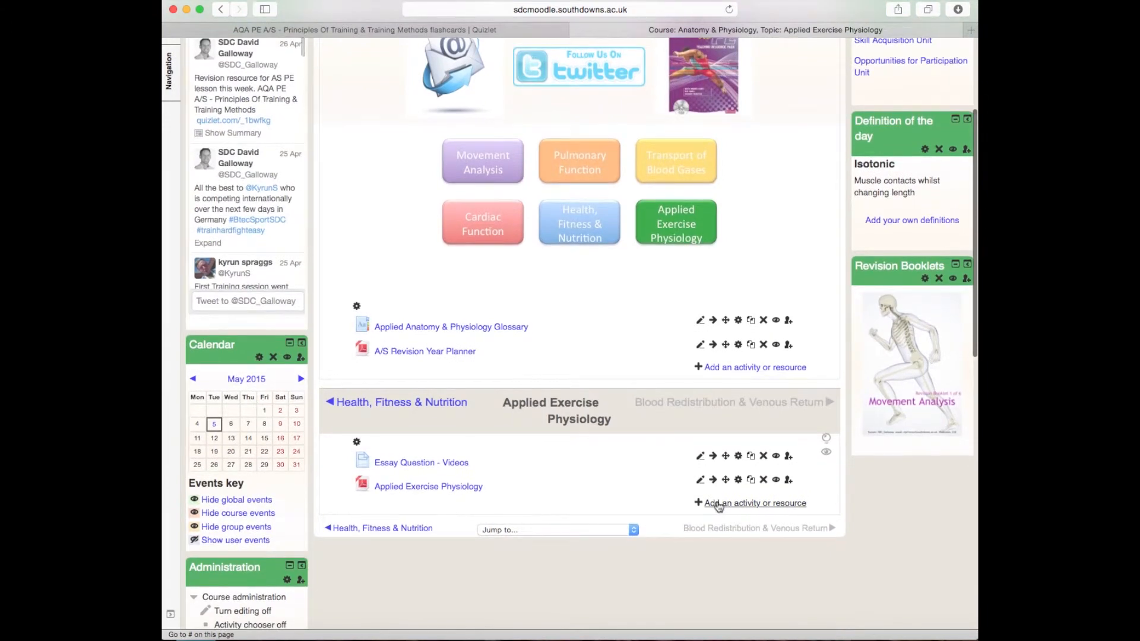
{"action": "left_click", "coordinate": [718, 506]}
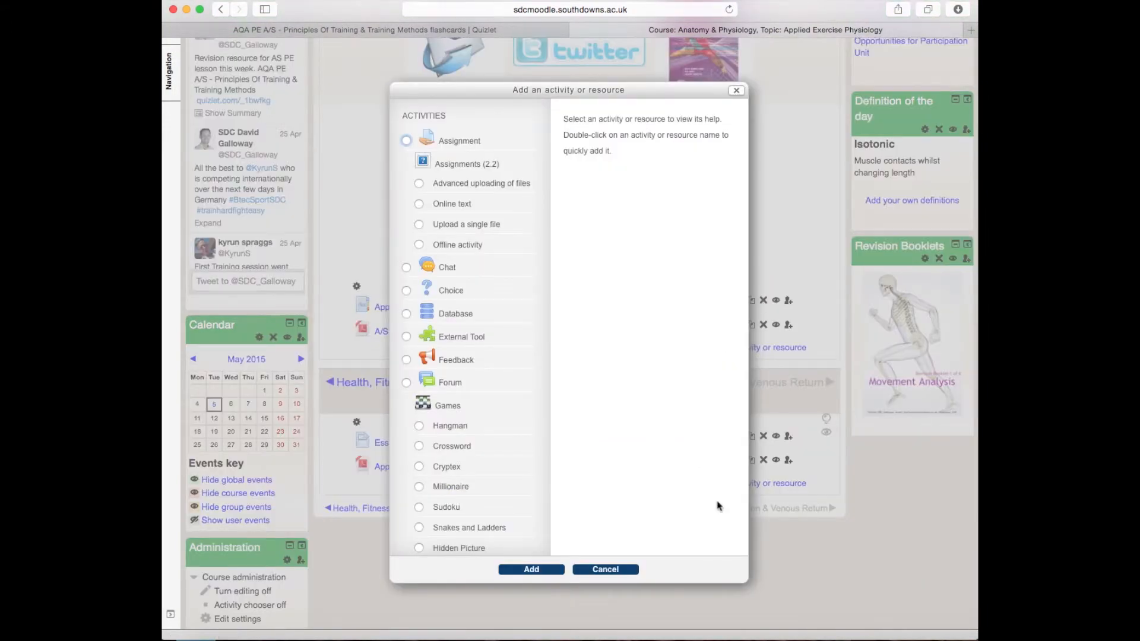
{"action": "scroll", "coordinate": [511, 470], "scroll_direction": "down", "scroll_amount": 2}
{"action": "scroll", "coordinate": [510, 470], "scroll_direction": "down", "scroll_amount": 10}
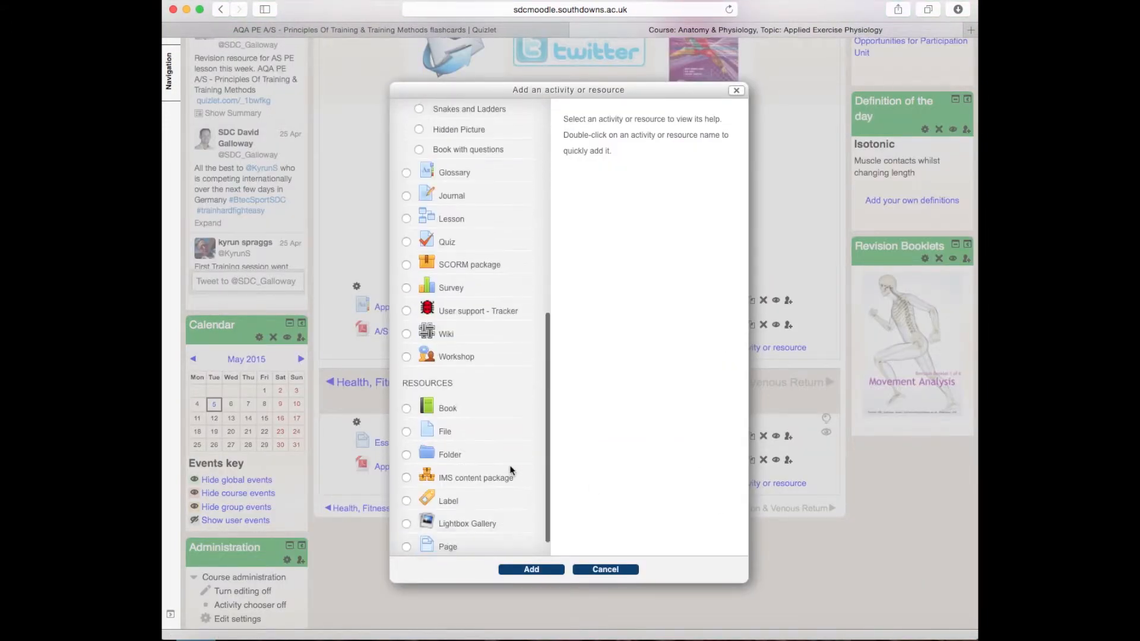
{"action": "left_click", "coordinate": [446, 496]}
{"action": "left_click", "coordinate": [518, 571]}
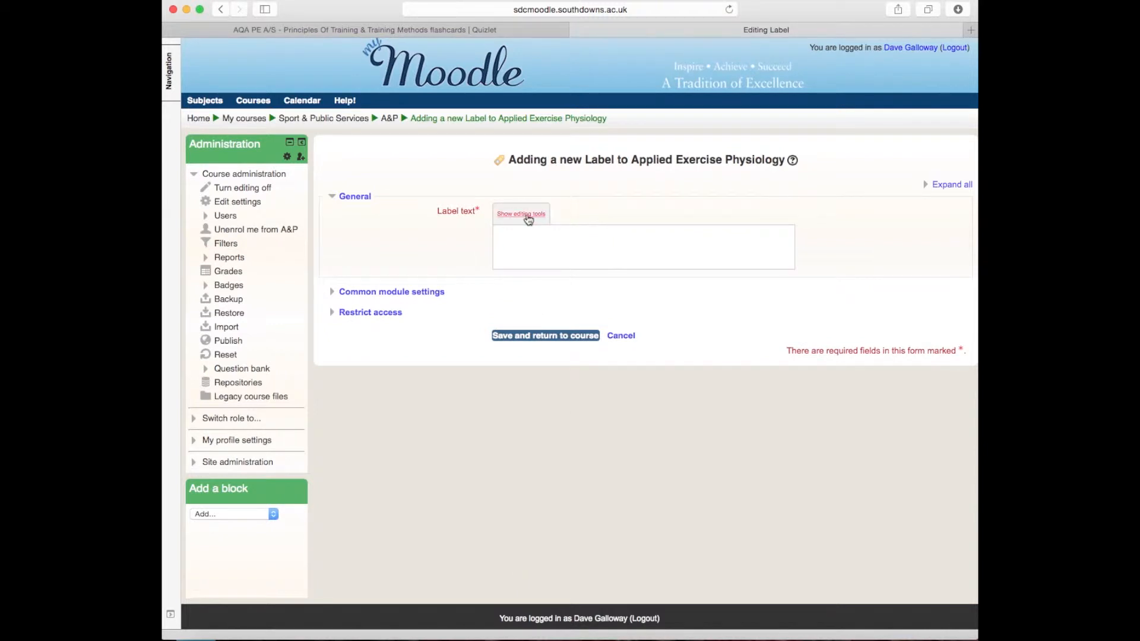
Paste the copied Quizlet flashcards iframe code into the label's HTML source and save the label to the course
{"action": "left_click", "coordinate": [528, 218]}
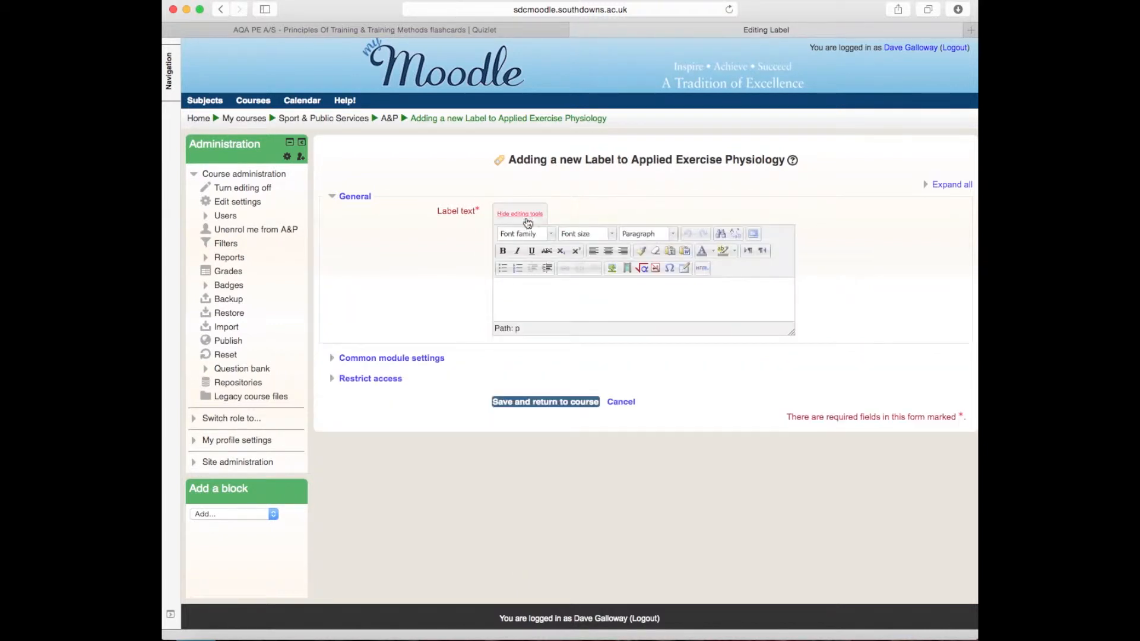
{"action": "left_click", "coordinate": [703, 270]}
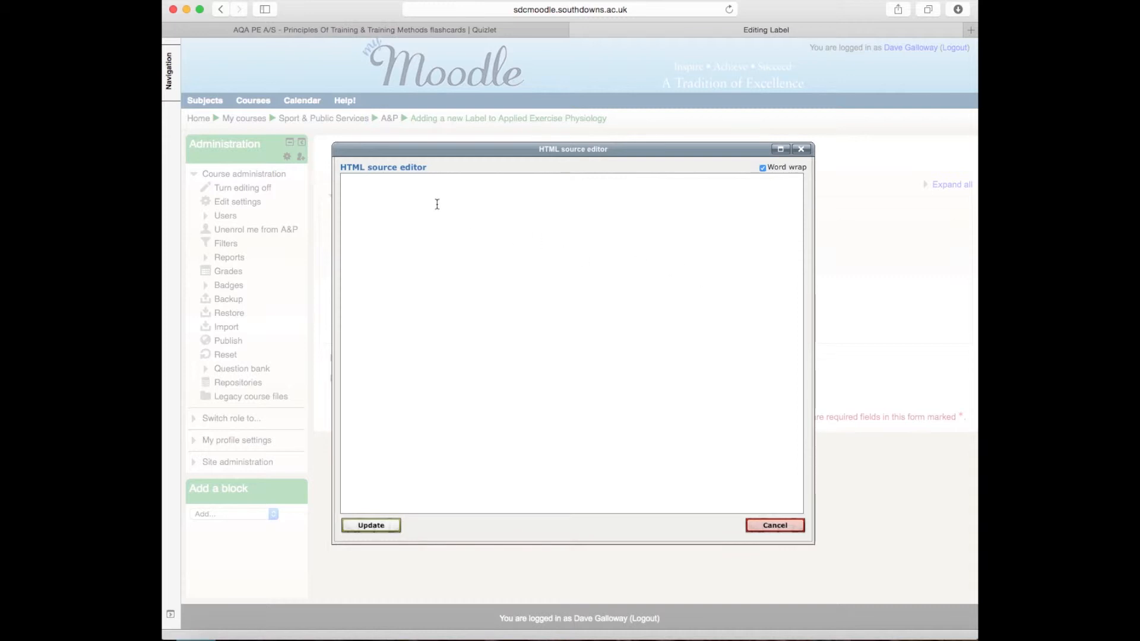
{"action": "type", "text": "<iframe src=\"https://quizlet.com/80455120/flashcards/embedv2\" height=\"410\" width=\"100%\" style=\"border:0;\"></iframe>"}
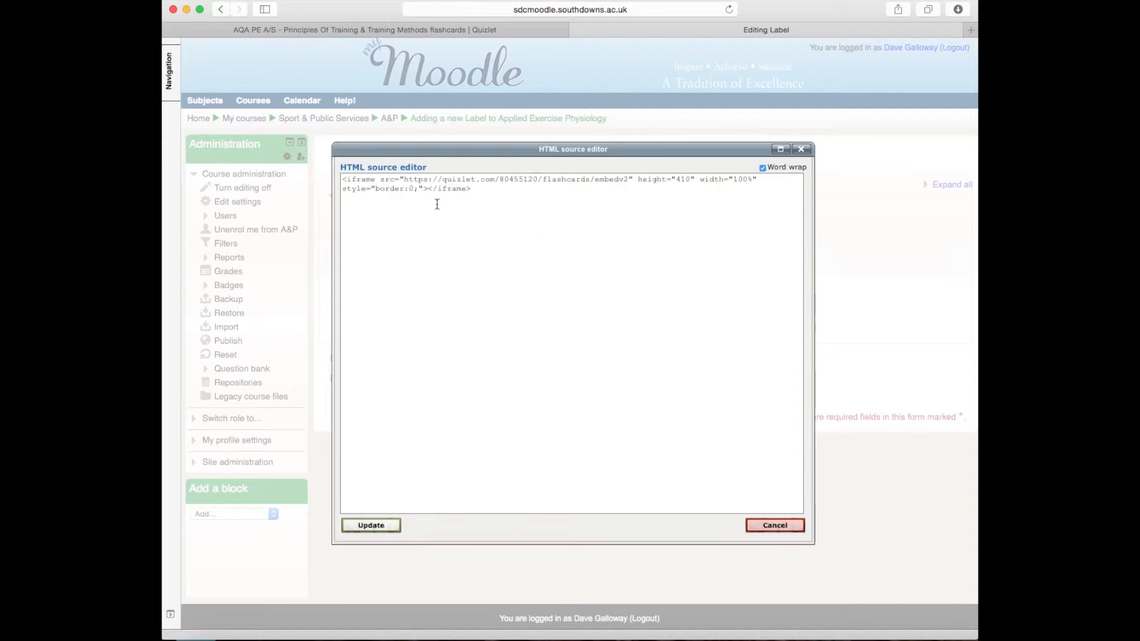
{"action": "left_click", "coordinate": [376, 529]}
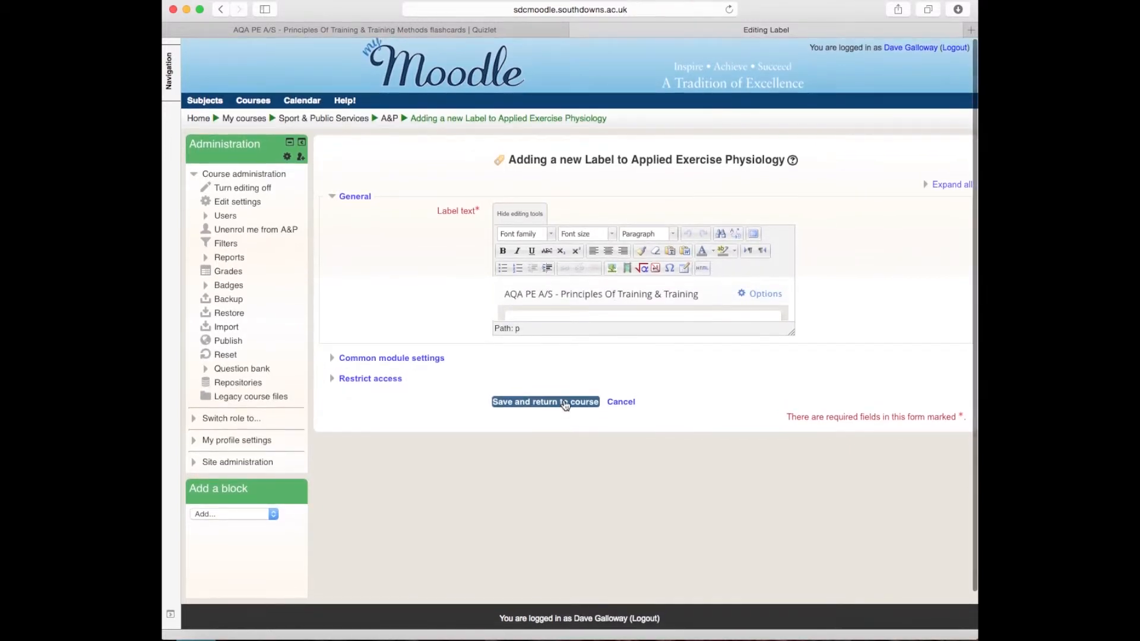
{"action": "left_click", "coordinate": [564, 402]}
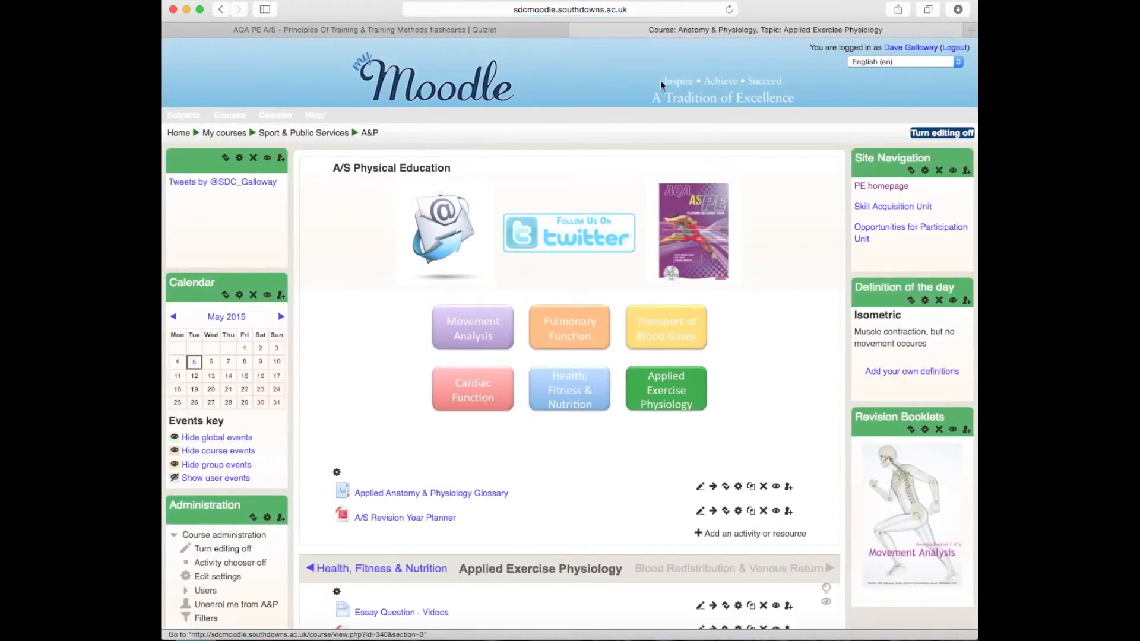
Reload the course page and view the embedded flashcards in the Applied Exercise Physiology topic
{"action": "left_click", "coordinate": [729, 10]}
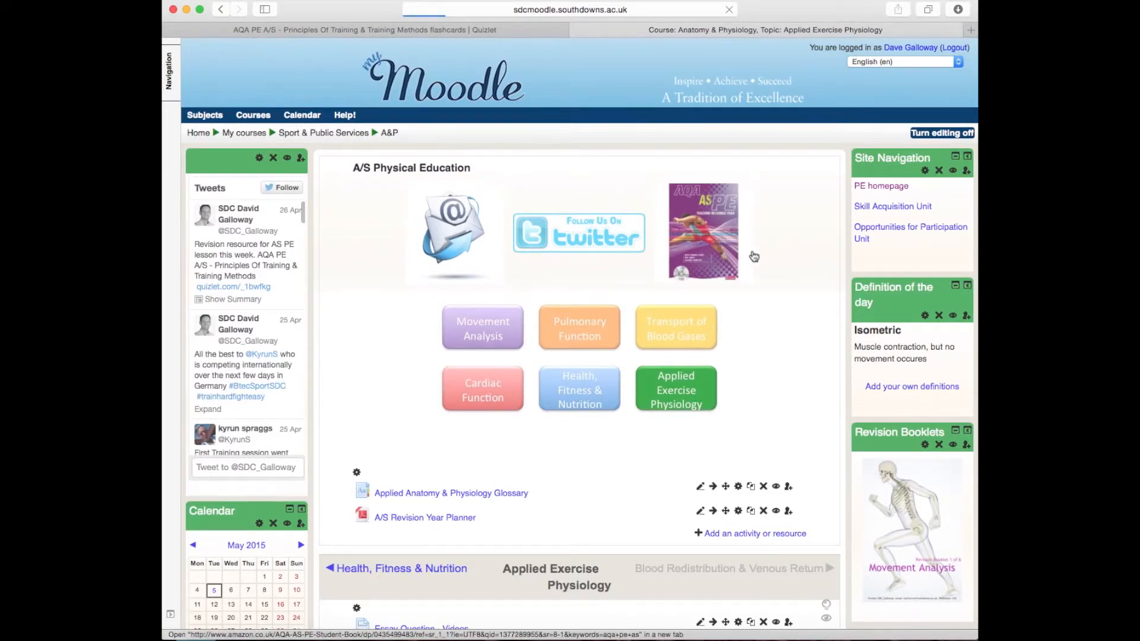
{"action": "scroll", "coordinate": [748, 265], "scroll_direction": "down", "scroll_amount": 3}
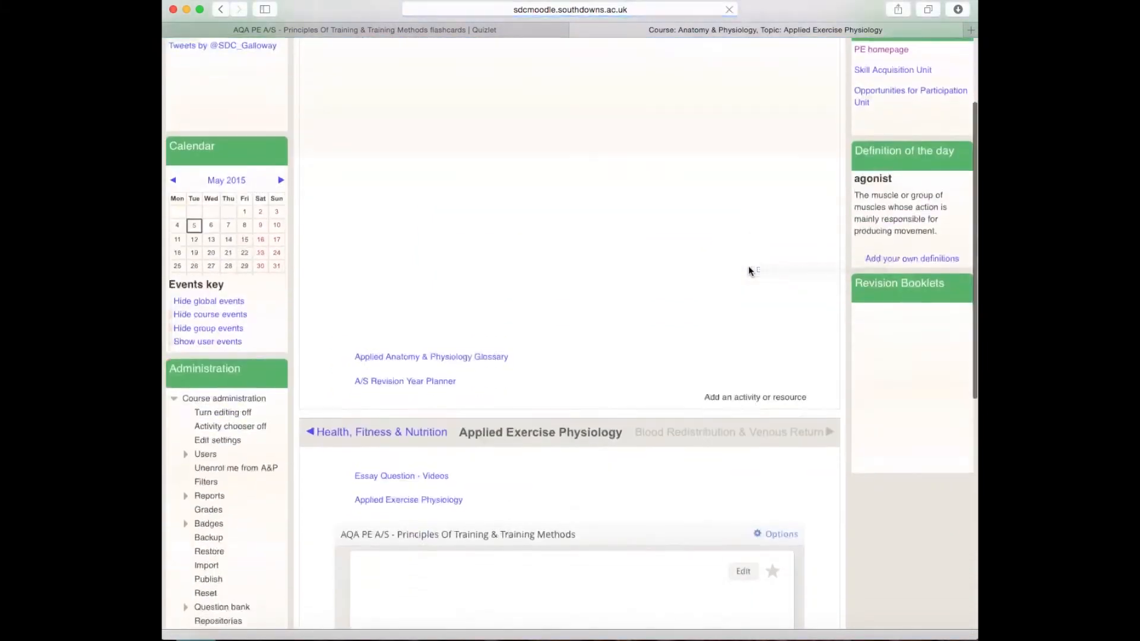
{"action": "scroll", "coordinate": [748, 272], "scroll_direction": "down", "scroll_amount": 2}
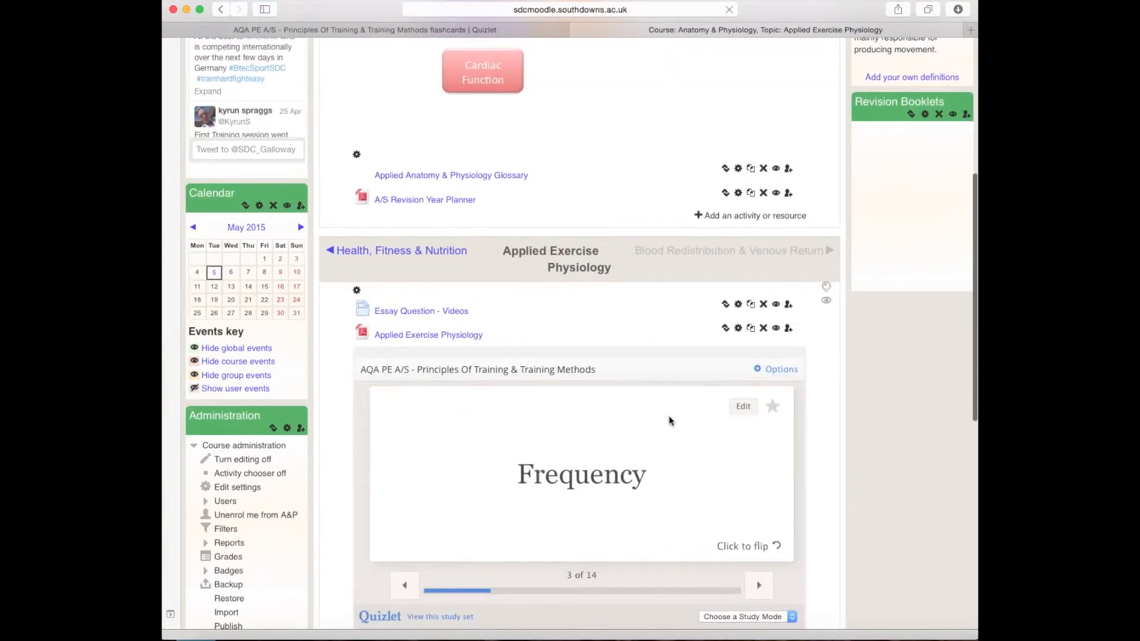
{"action": "scroll", "coordinate": [669, 421], "scroll_direction": "down", "scroll_amount": 1}
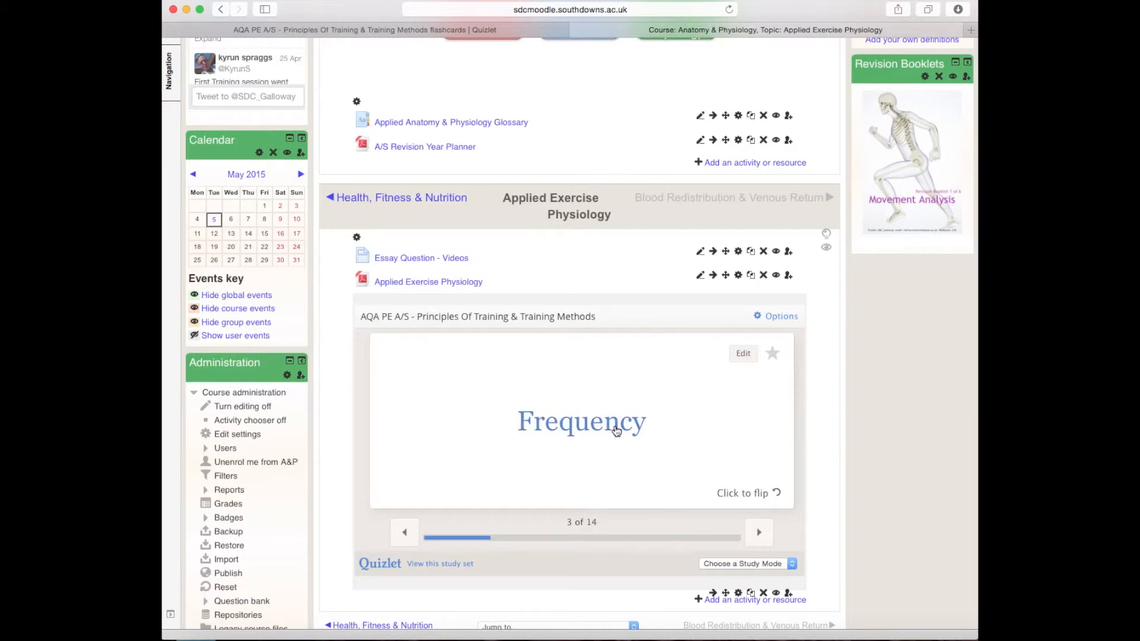
Flip the embedded Frequency flashcard to its definition and back, and switch the embed to the Speller study mode
{"action": "left_click", "coordinate": [742, 498]}
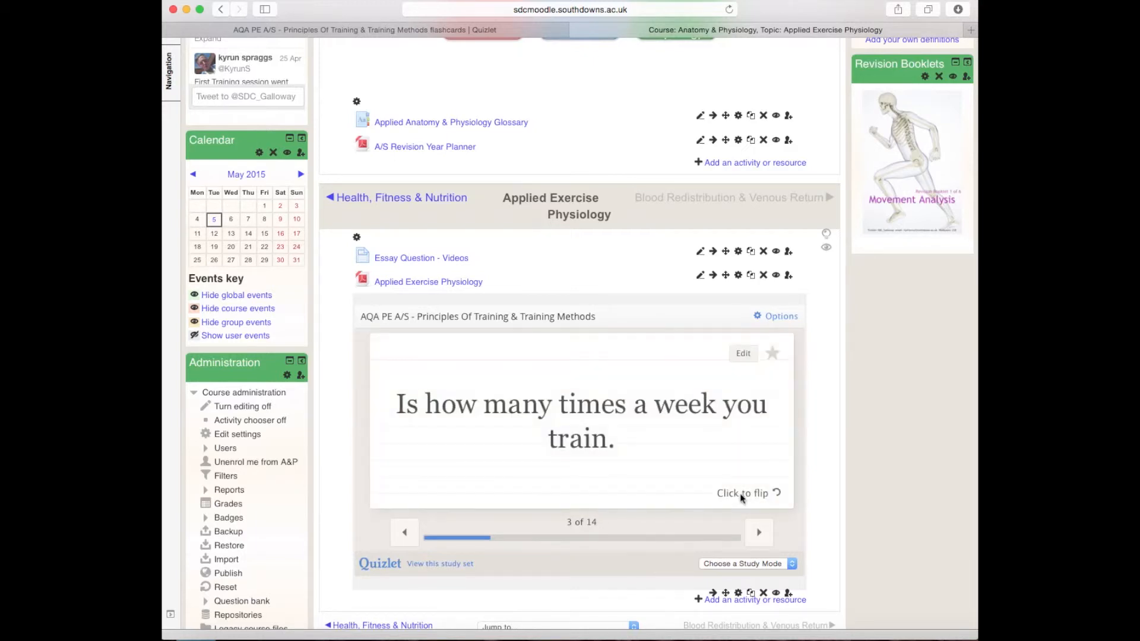
{"action": "left_click", "coordinate": [742, 498]}
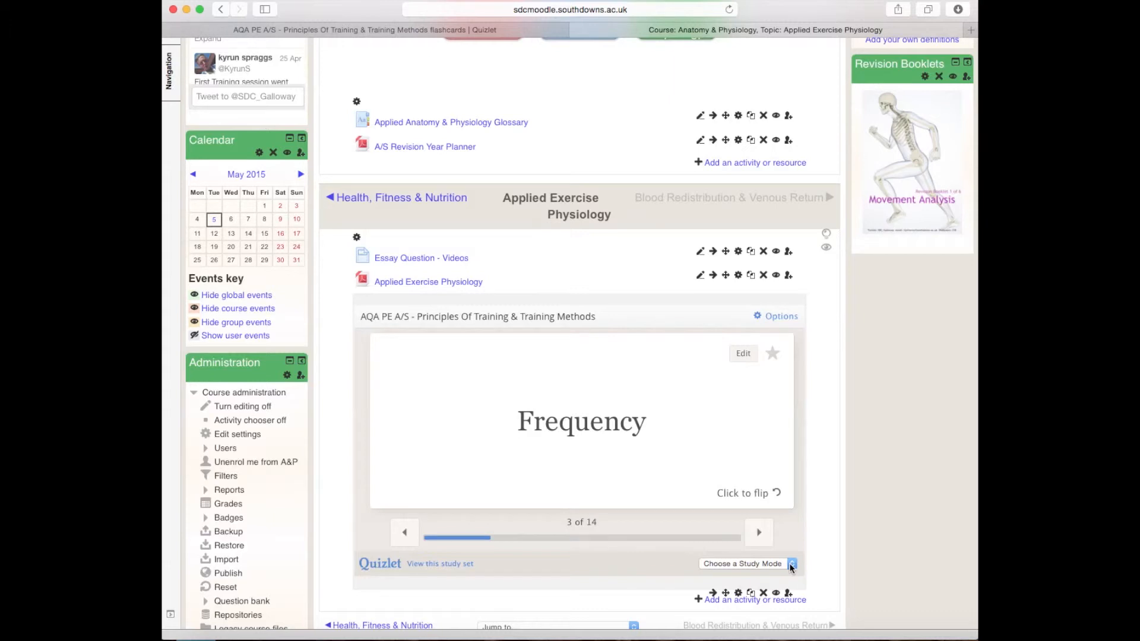
{"action": "left_click", "coordinate": [791, 566]}
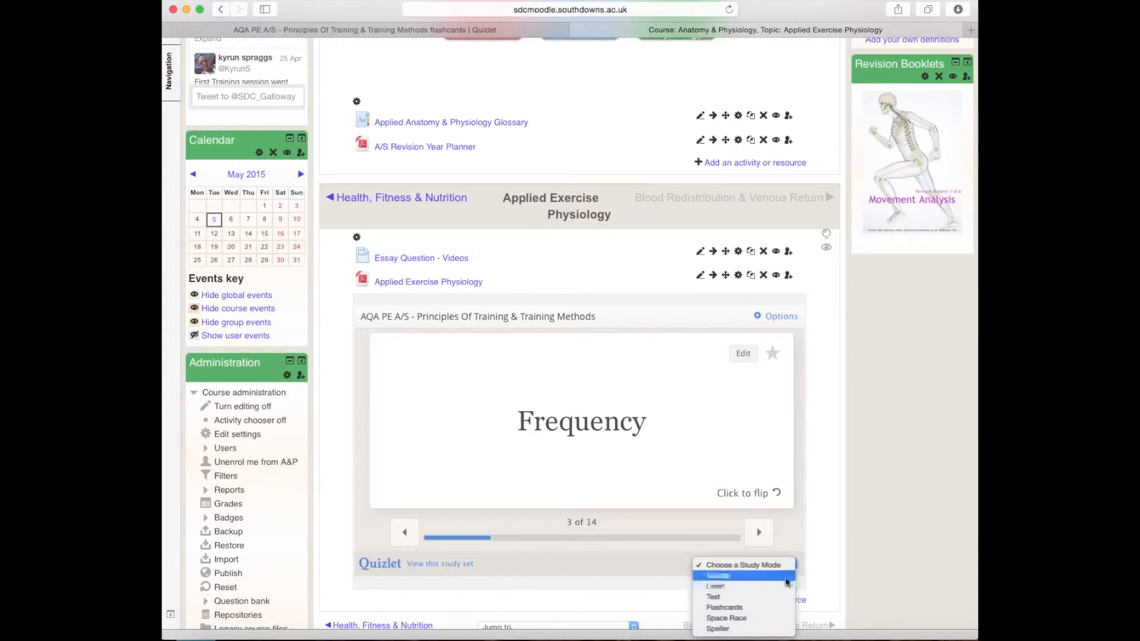
{"action": "left_click", "coordinate": [775, 628]}
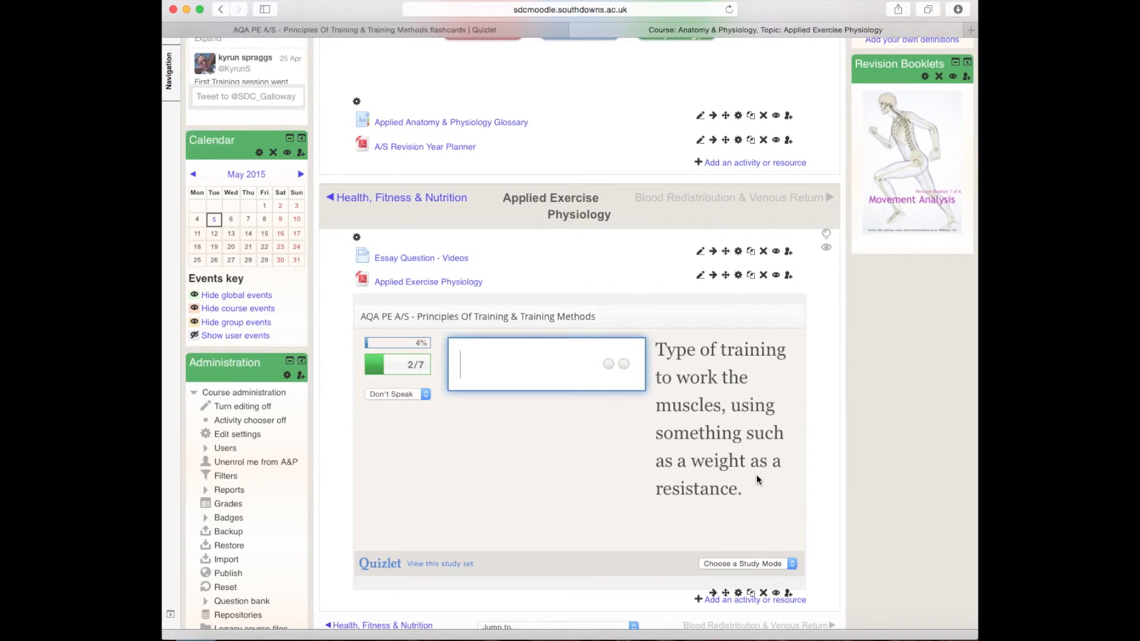
Close the embed study modes window on Quizlet and return to the beginning of the Moodle course page
{"action": "left_click", "coordinate": [440, 31]}
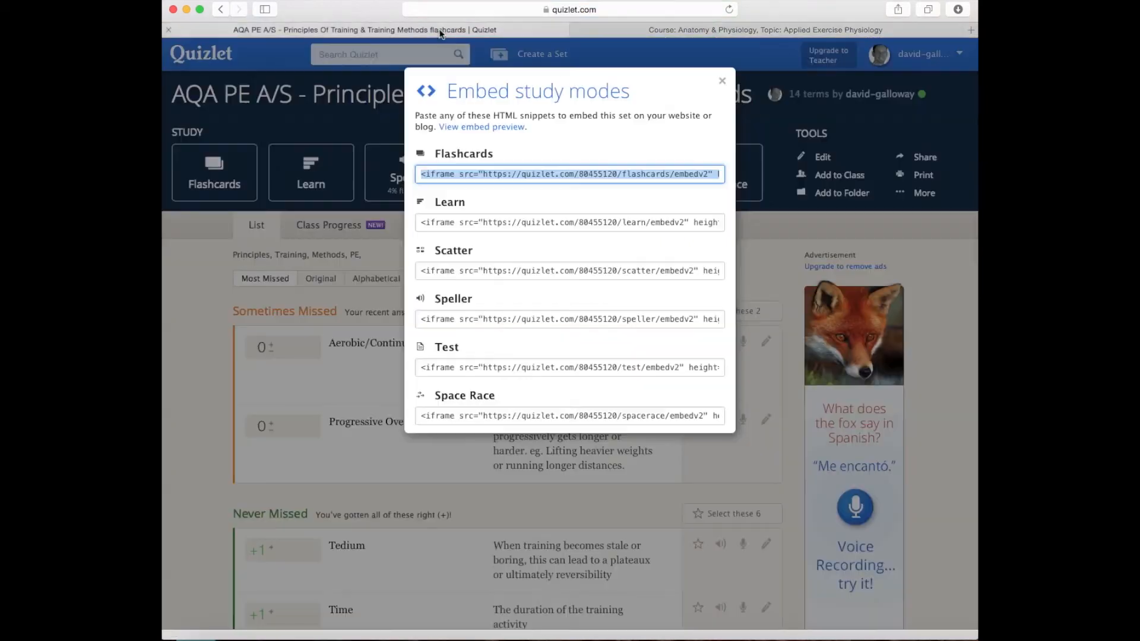
{"action": "left_click", "coordinate": [722, 81]}
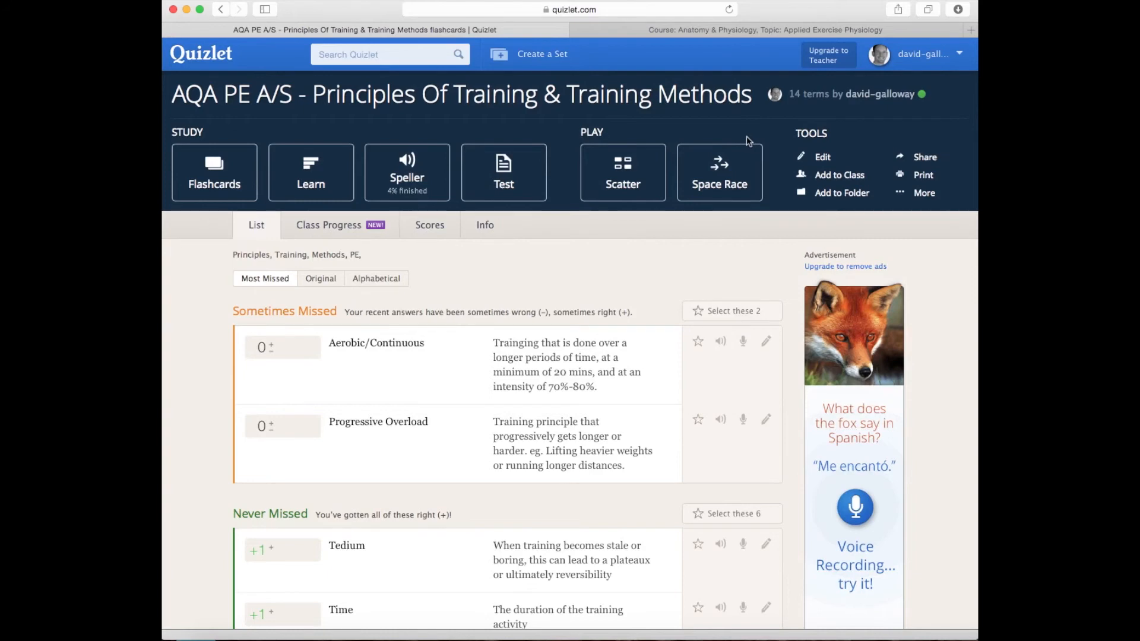
{"action": "left_click", "coordinate": [705, 31]}
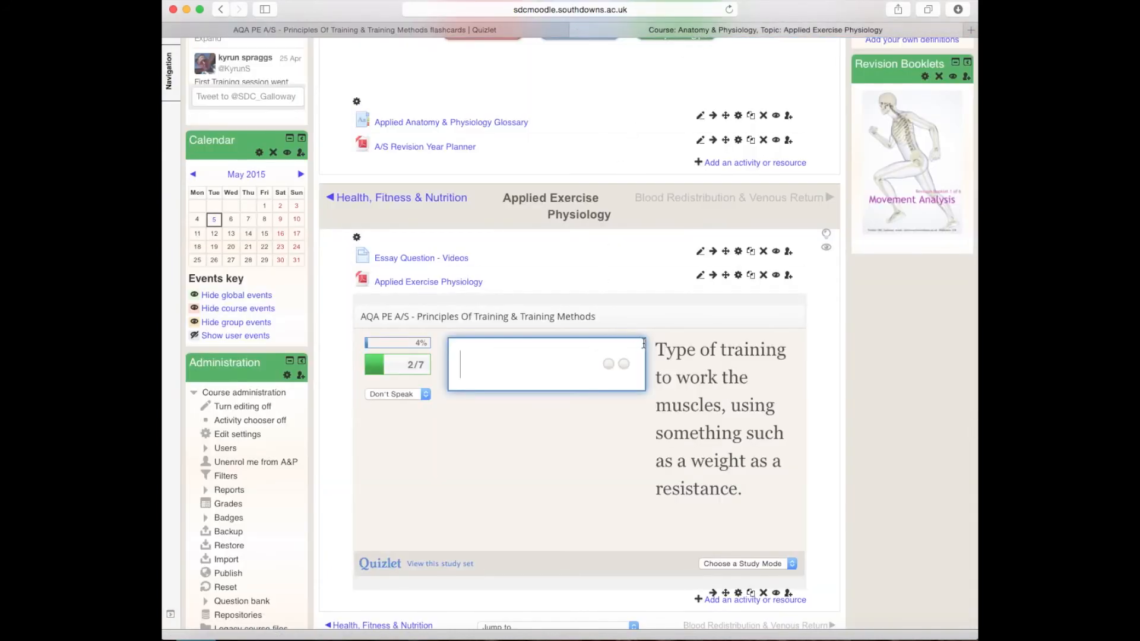
{"action": "scroll", "coordinate": [654, 337], "scroll_direction": "up", "scroll_amount": 2}
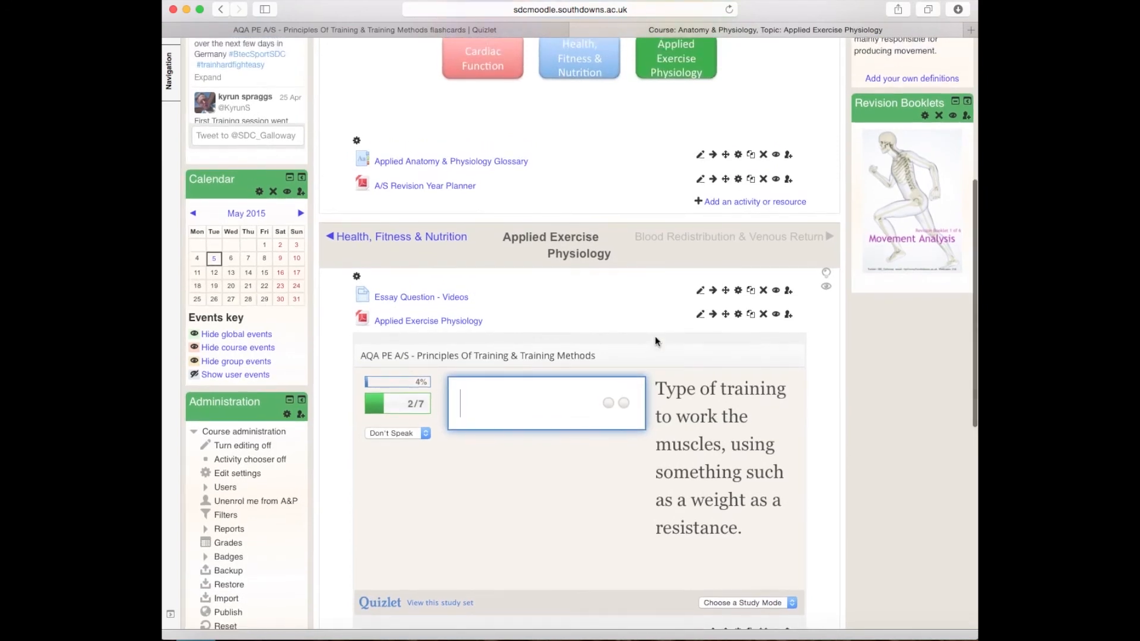
{"action": "scroll", "coordinate": [655, 340], "scroll_direction": "up", "scroll_amount": 5}
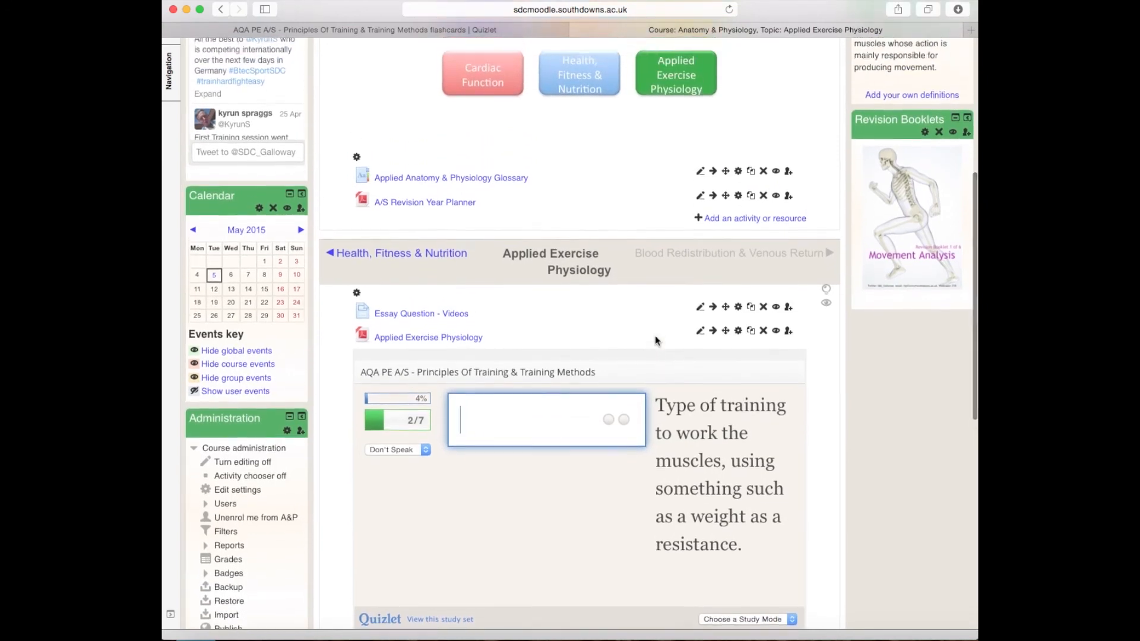
{"action": "scroll", "coordinate": [656, 340], "scroll_direction": "up", "scroll_amount": 3}
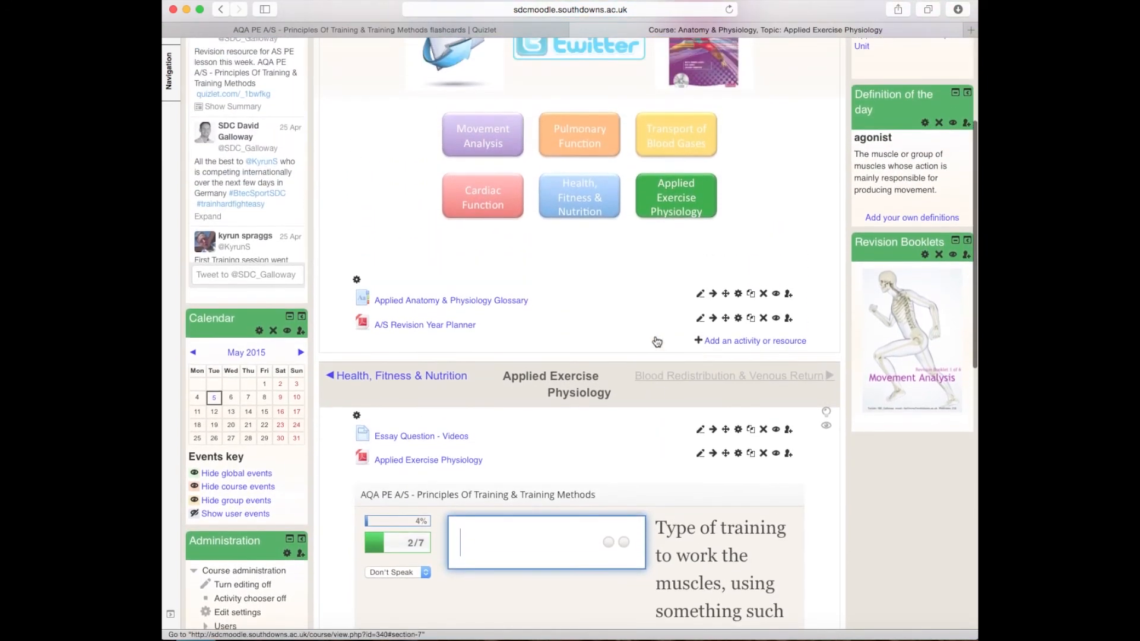
{"action": "scroll", "coordinate": [655, 340], "scroll_direction": "up", "scroll_amount": 7}
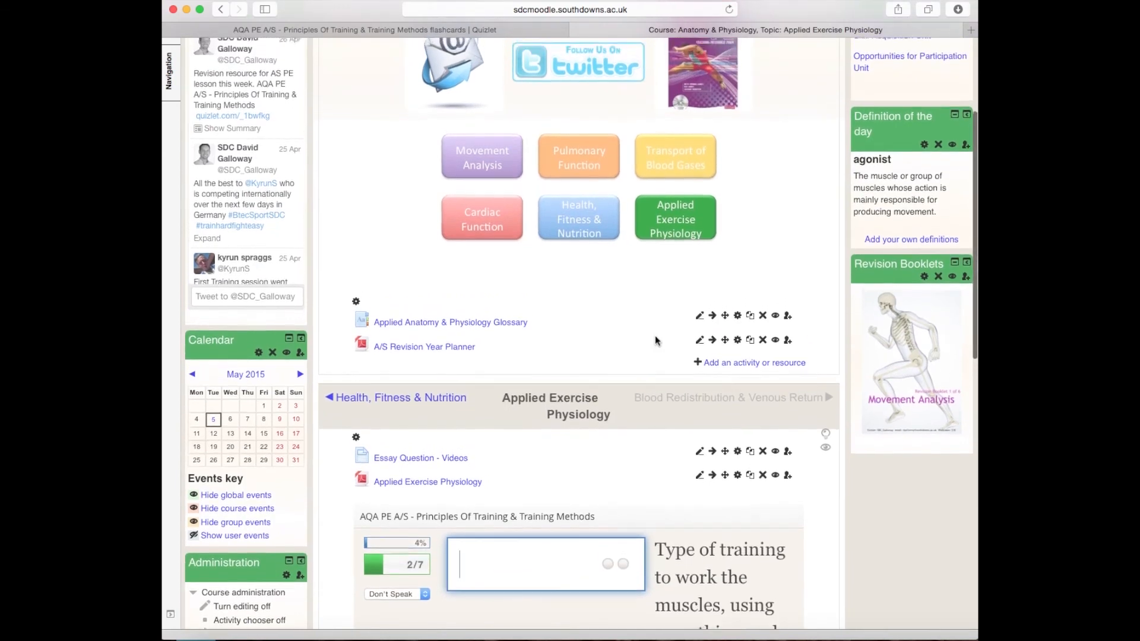
{"action": "scroll", "coordinate": [655, 336], "scroll_direction": "up", "scroll_amount": 1}
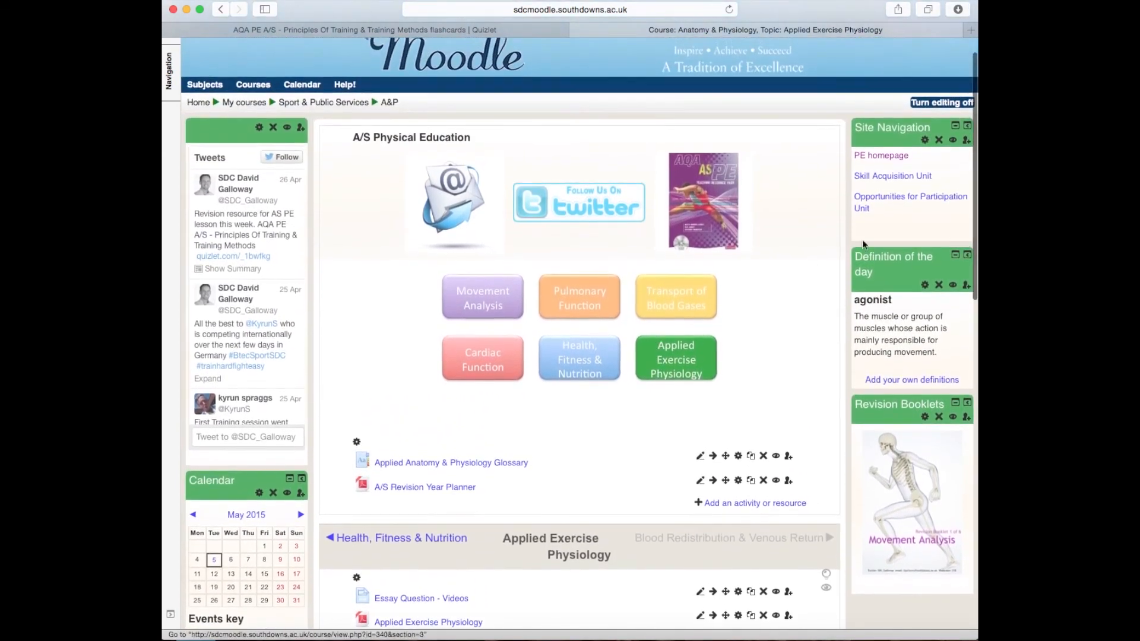